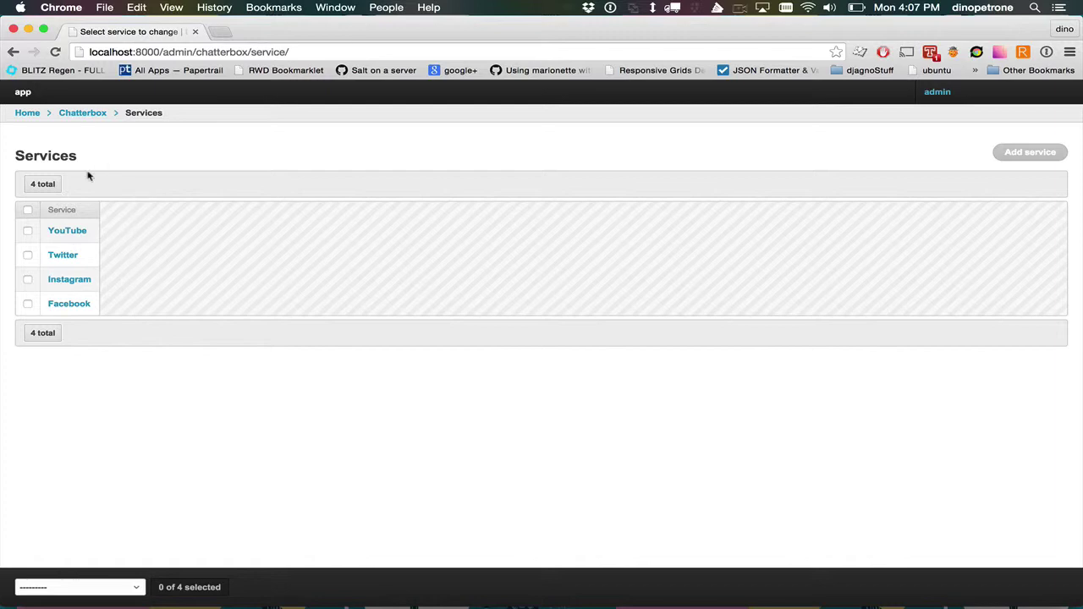
# Open a blank form for adding a client in the Chatterbox administration
pyautogui.click(85, 114)
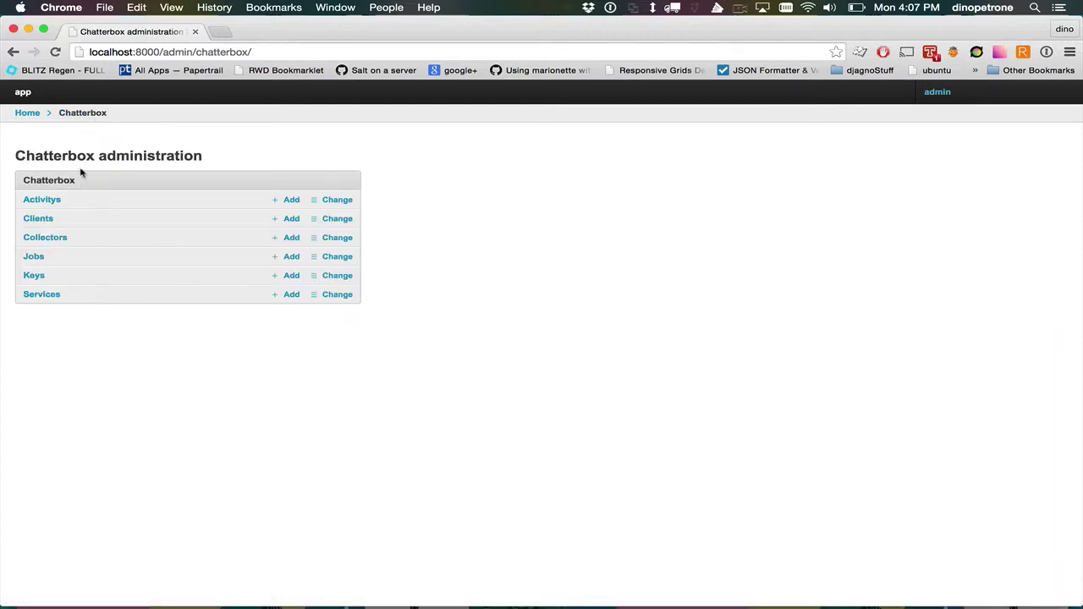
pyautogui.click(26, 113)
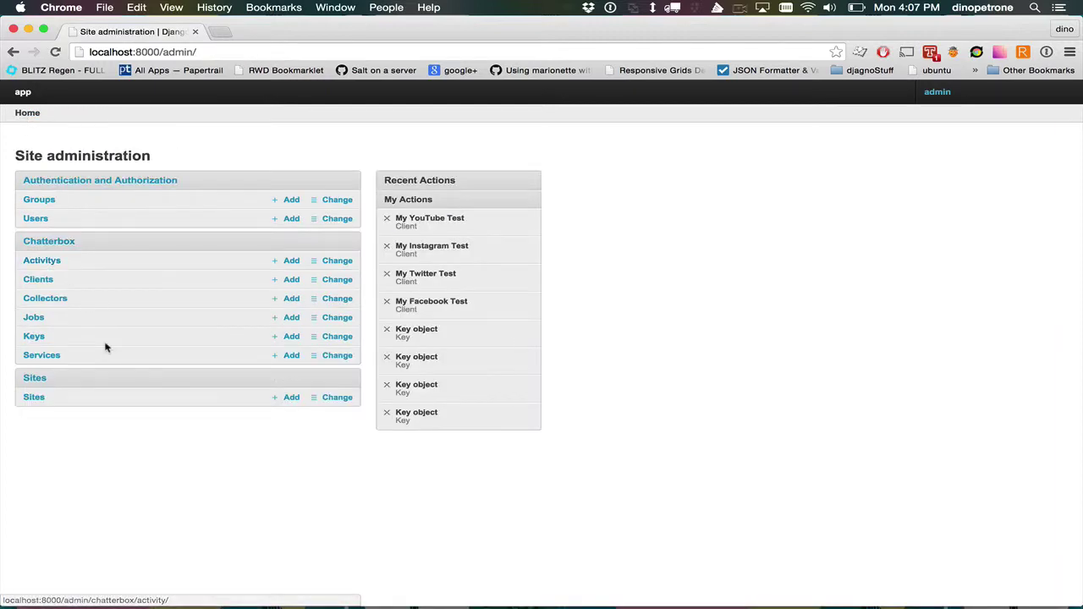
pyautogui.click(37, 285)
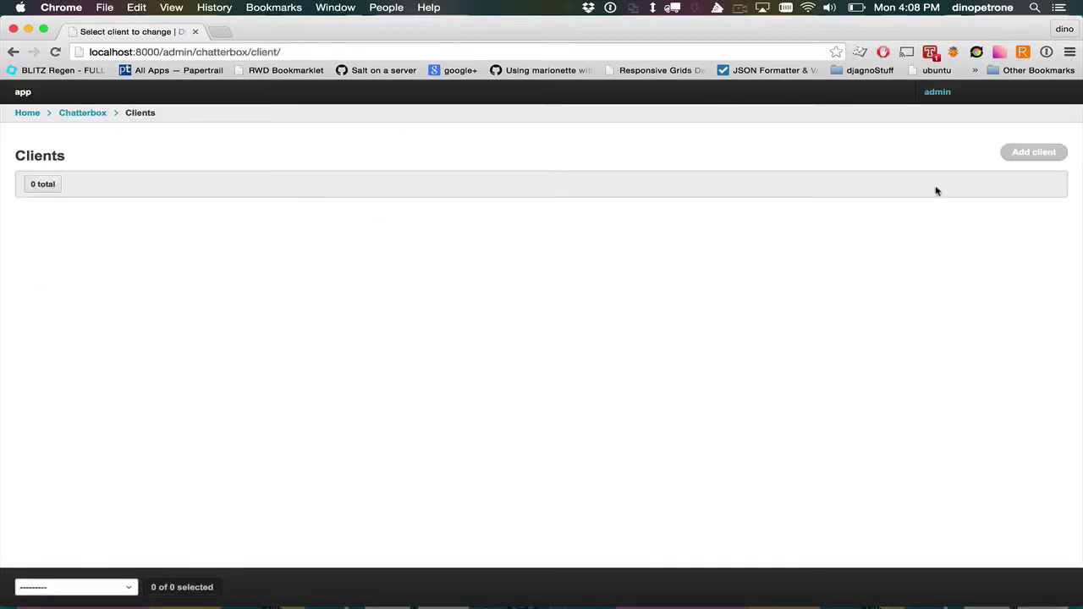
pyautogui.click(1032, 151)
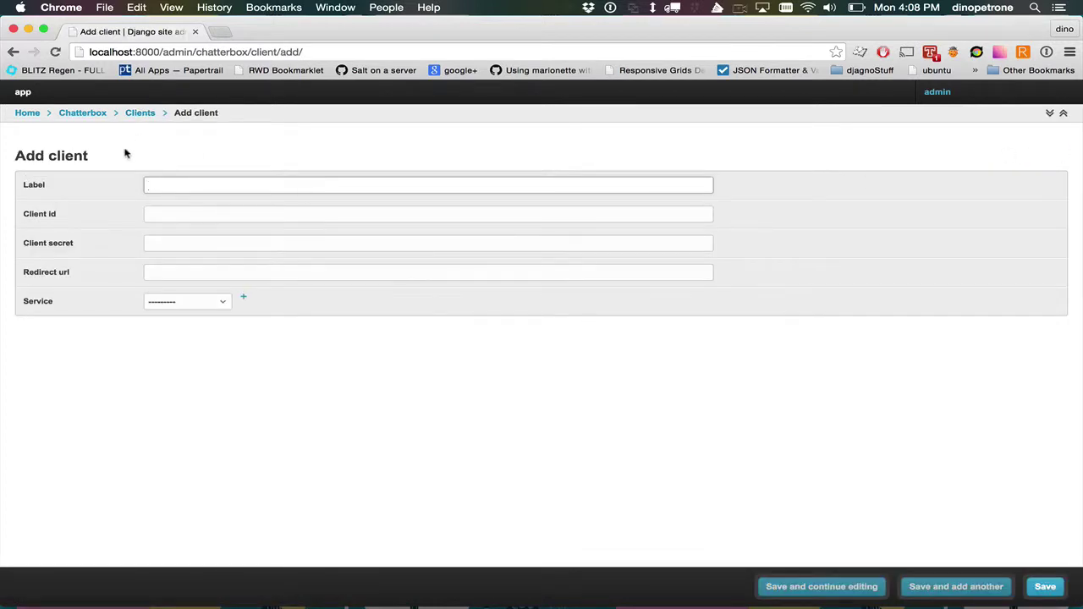
# Label the new client "Instagram Test" and set its service to Instagram
pyautogui.click(157, 184)
pyautogui.write('I')
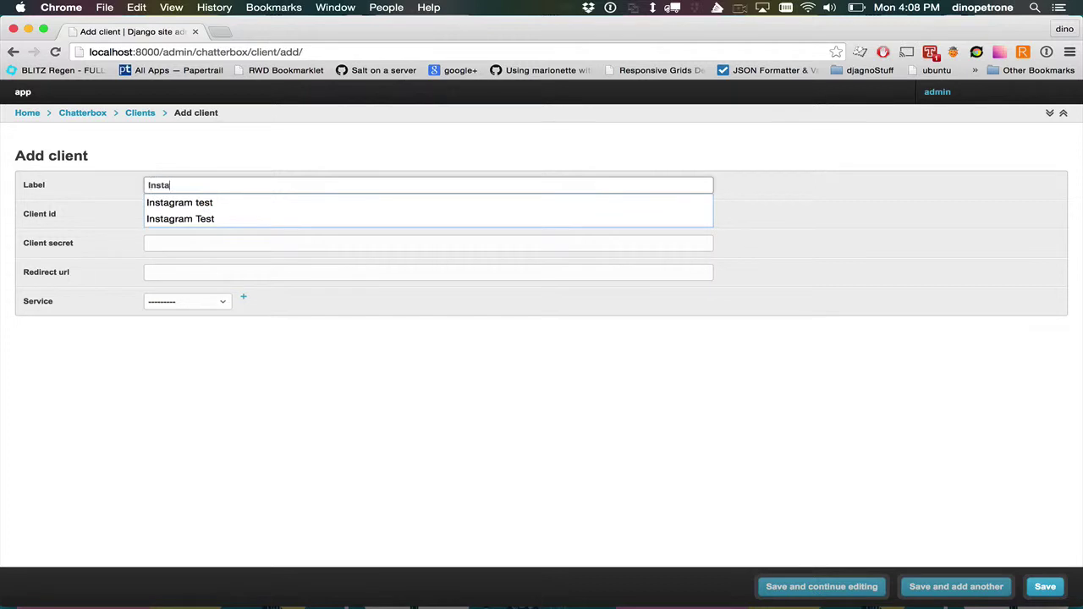
pyautogui.write('nsta')
pyautogui.click(180, 218)
pyautogui.click(184, 216)
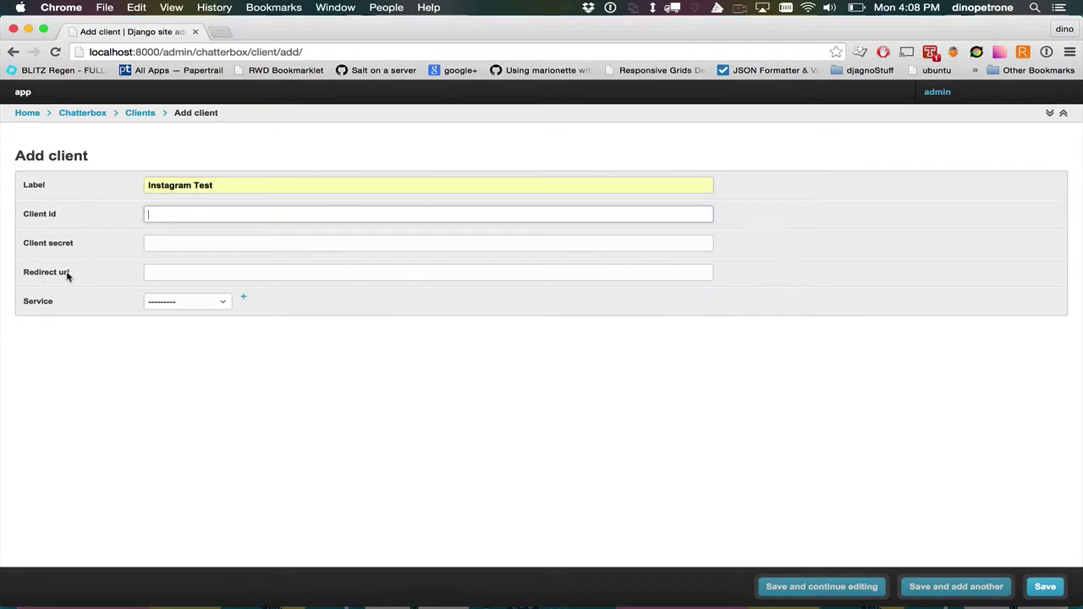
pyautogui.click(172, 305)
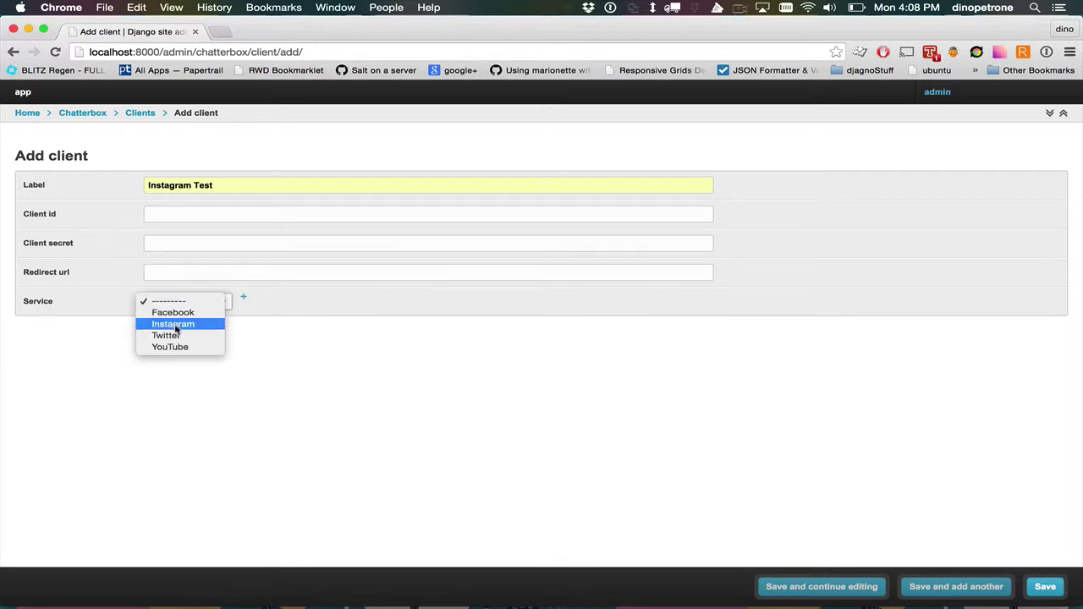
pyautogui.click(175, 326)
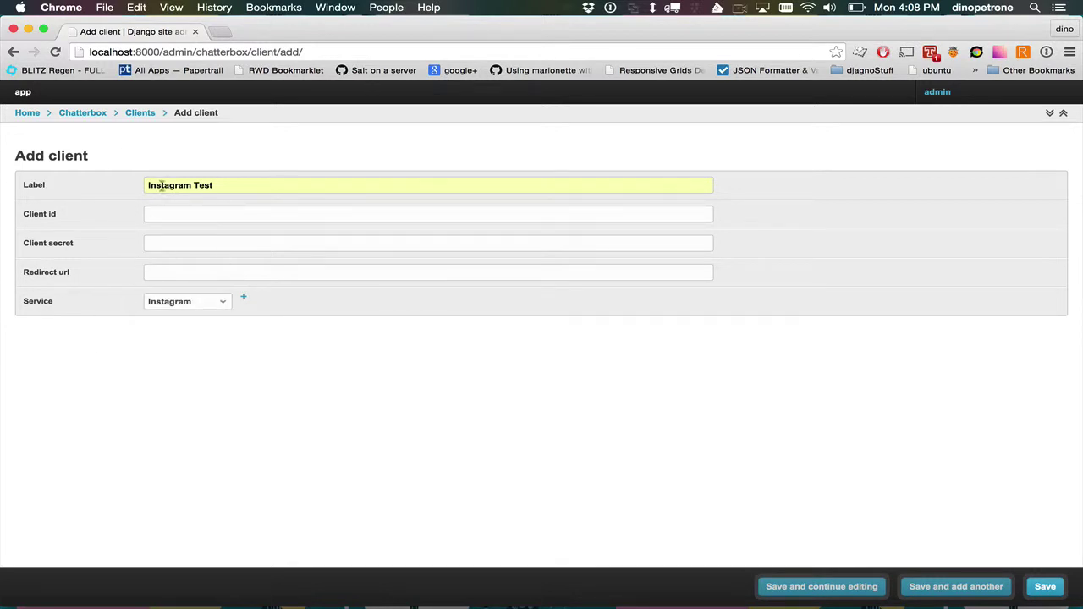
# Copy the client ID from the Instagram developer page into the new client's Client id field
pyautogui.press('super+grave')
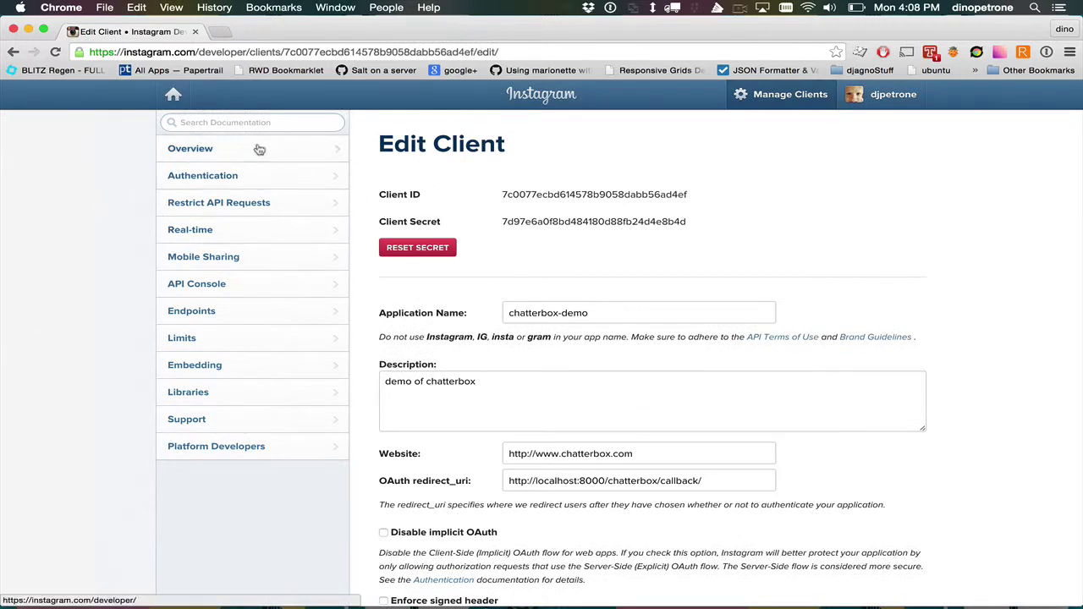
pyautogui.doubleClick(552, 194)
pyautogui.press('super+c')
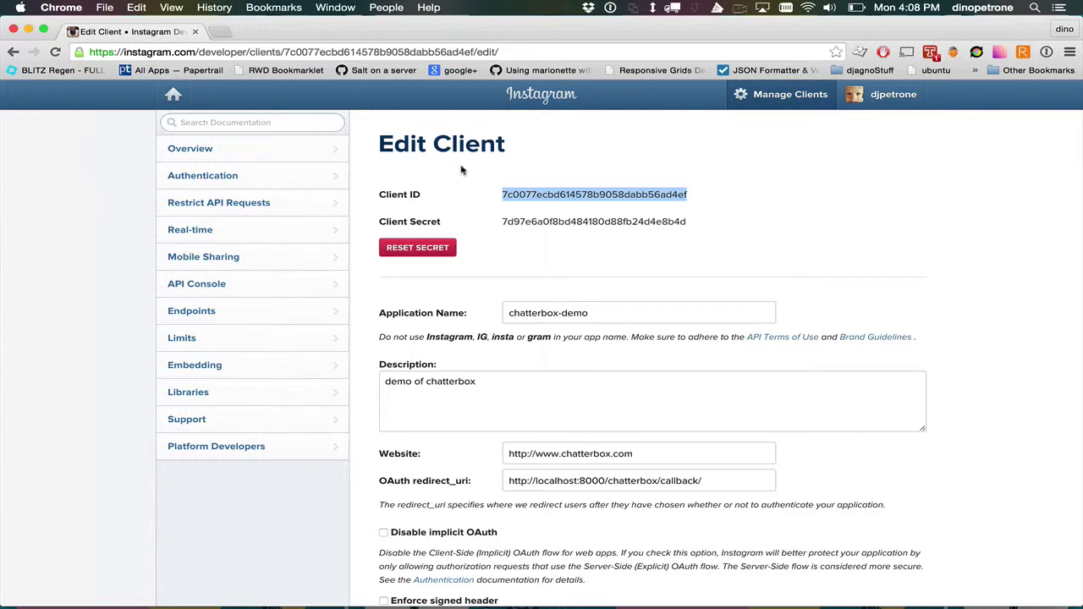
pyautogui.press('super+grave')
pyautogui.click(200, 214)
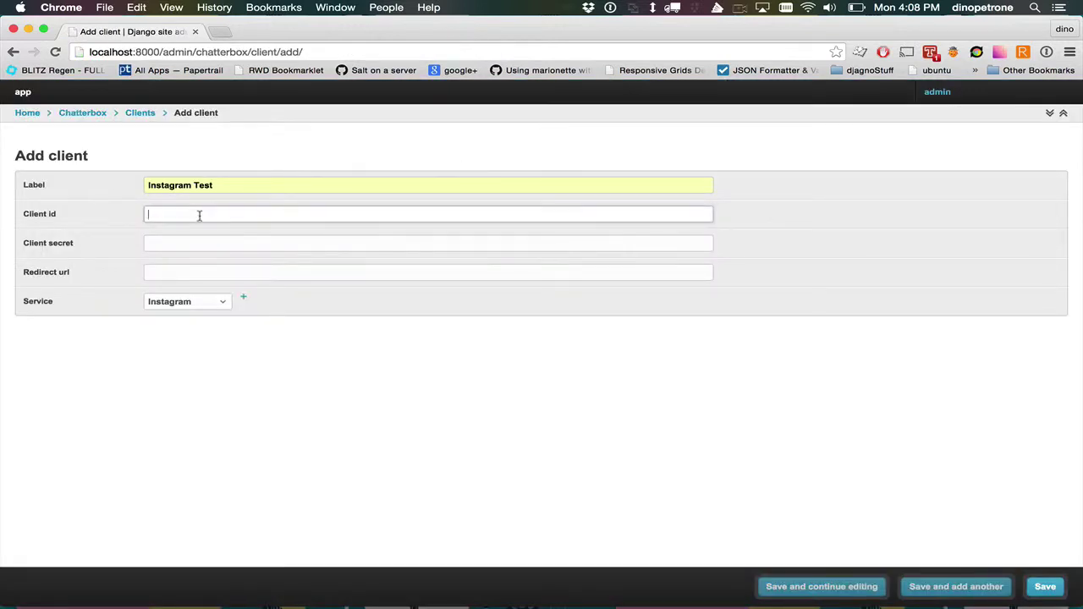
pyautogui.press('super+v')
pyautogui.press('Tab')
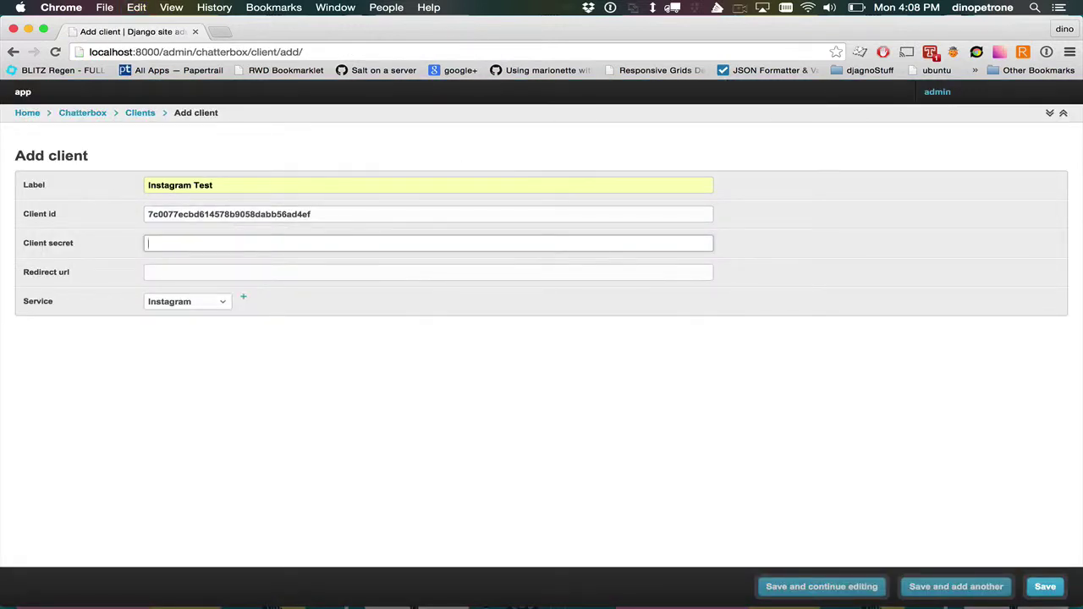
# Copy the client secret from the Instagram developer page into the new client's Client secret field
pyautogui.press('super+grave')
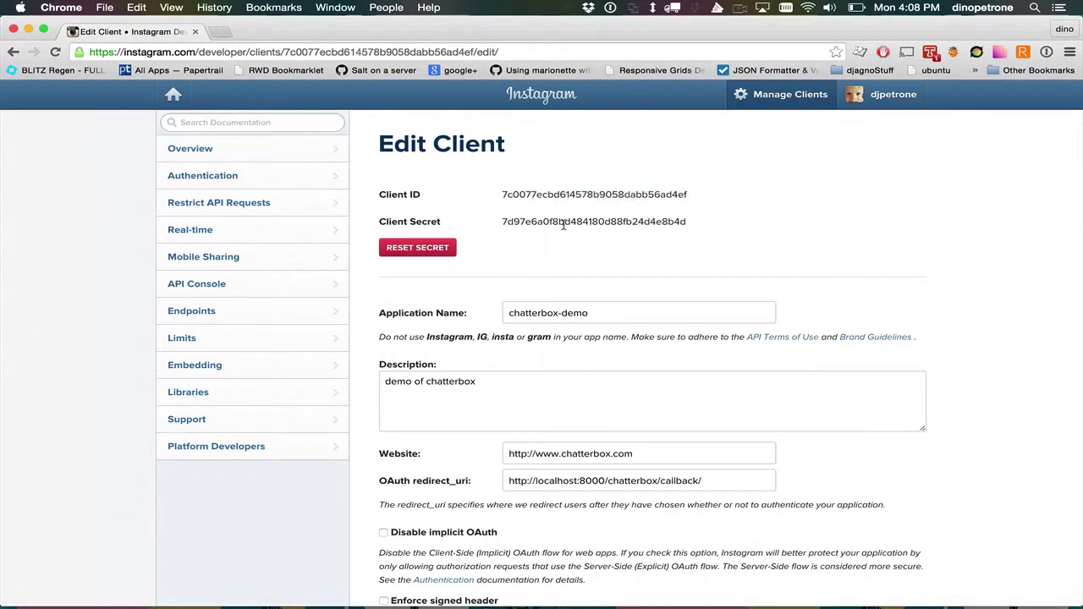
pyautogui.doubleClick(563, 222)
pyautogui.press('super+c')
pyautogui.press('super+grave')
pyautogui.press('super+v')
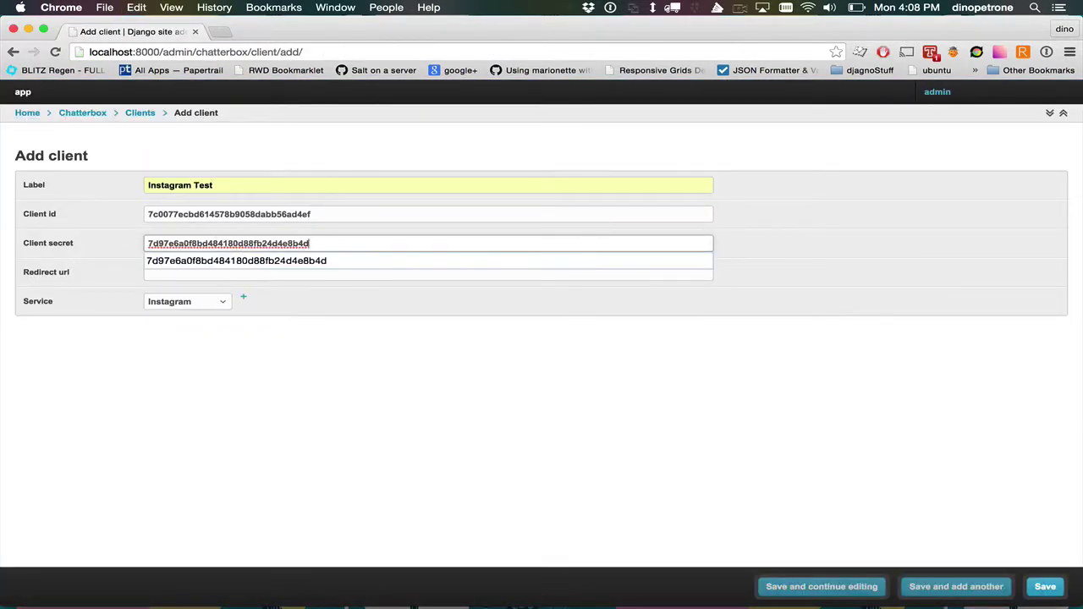
pyautogui.press('Tab')
pyautogui.press('super+grave')
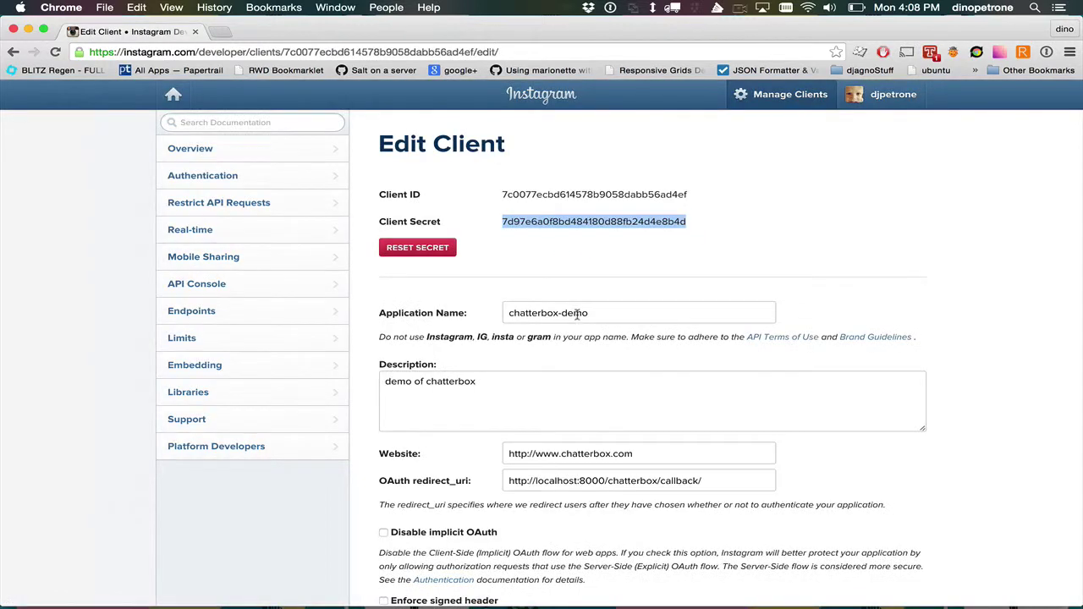
pyautogui.tripleClick(673, 480)
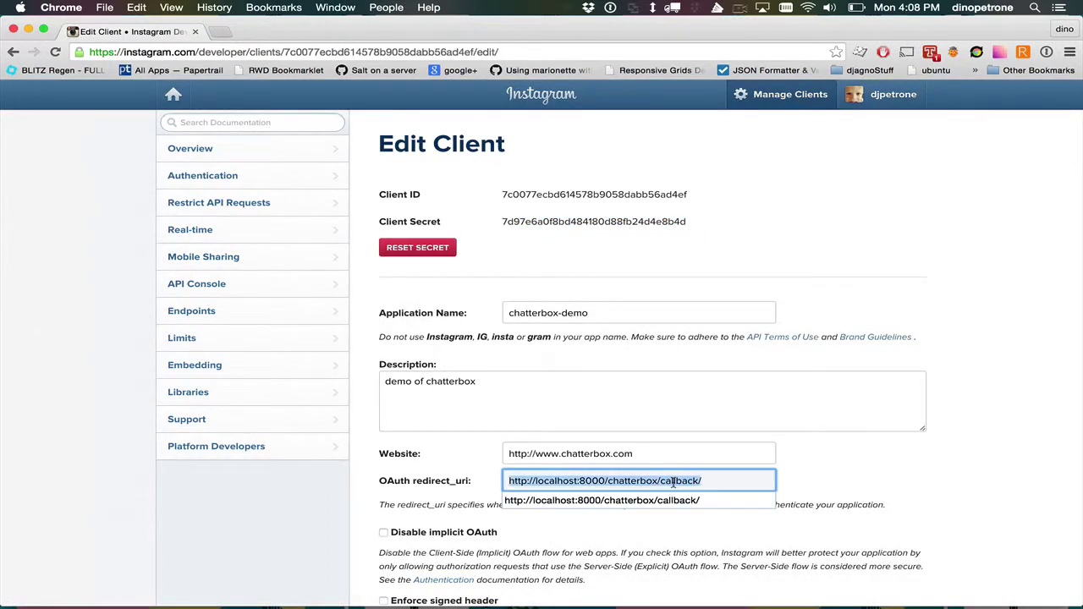
pyautogui.press('super+c')
pyautogui.press('super+grave')
pyautogui.press('super+v')
pyautogui.click(296, 440)
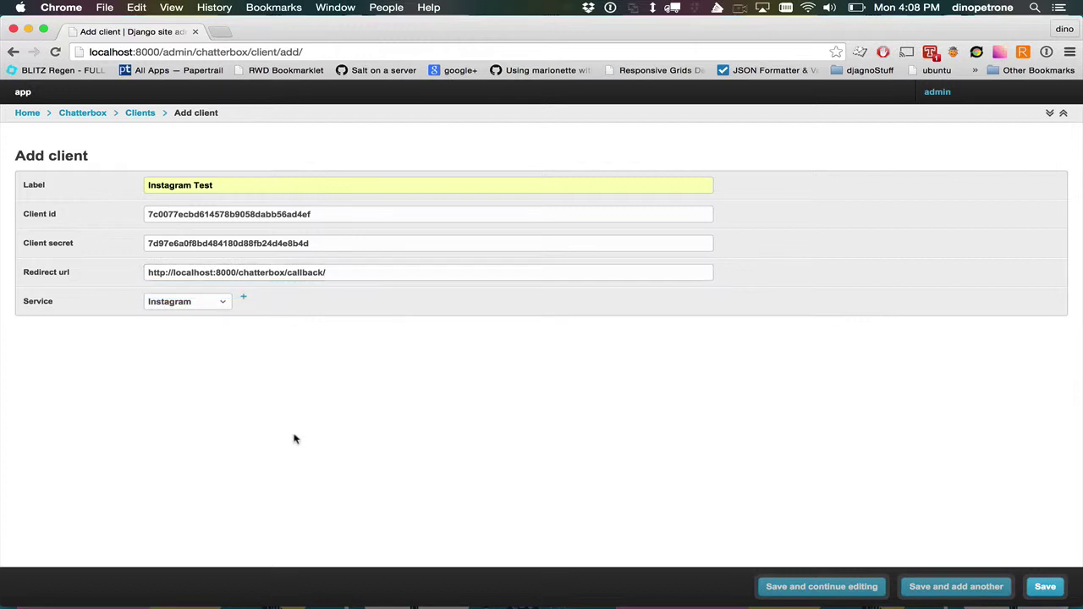
pyautogui.click(1045, 587)
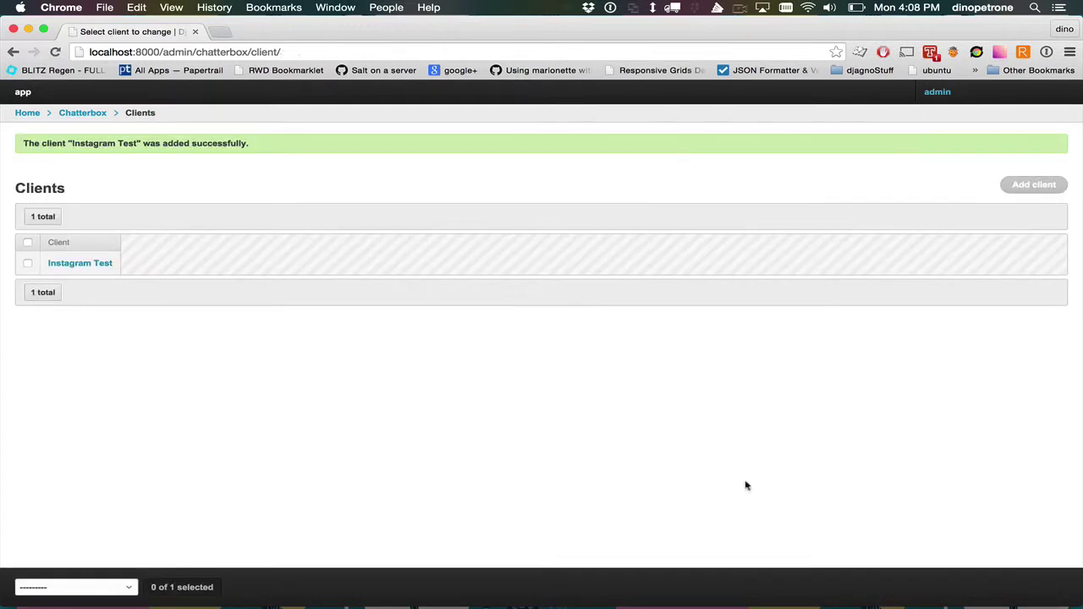
# Request authorization for the Instagram Test client with the permission "read any and all data related to you"
pyautogui.click(84, 264)
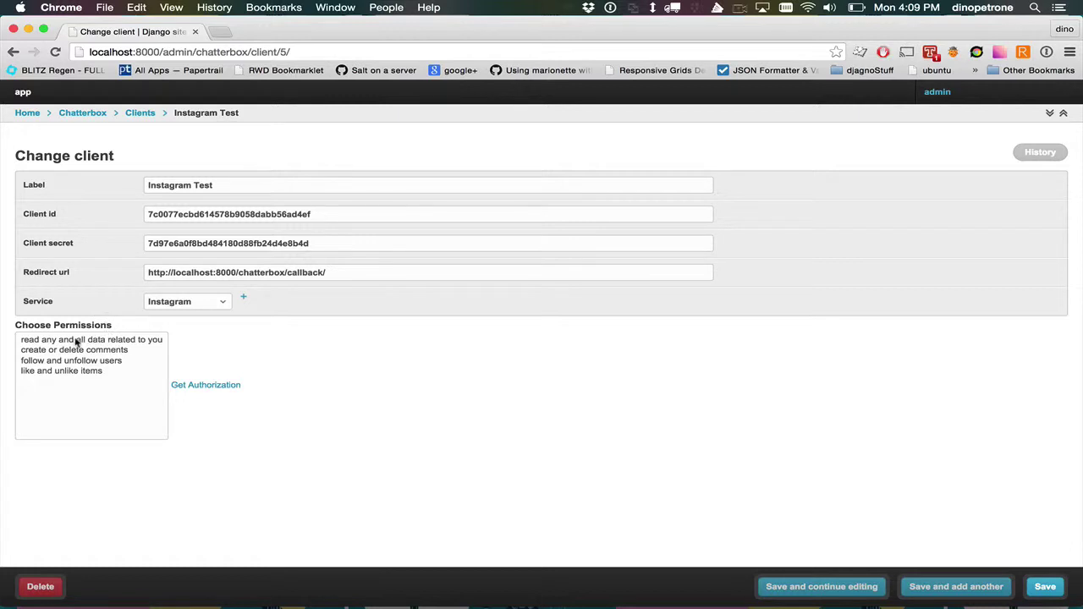
pyautogui.click(136, 341)
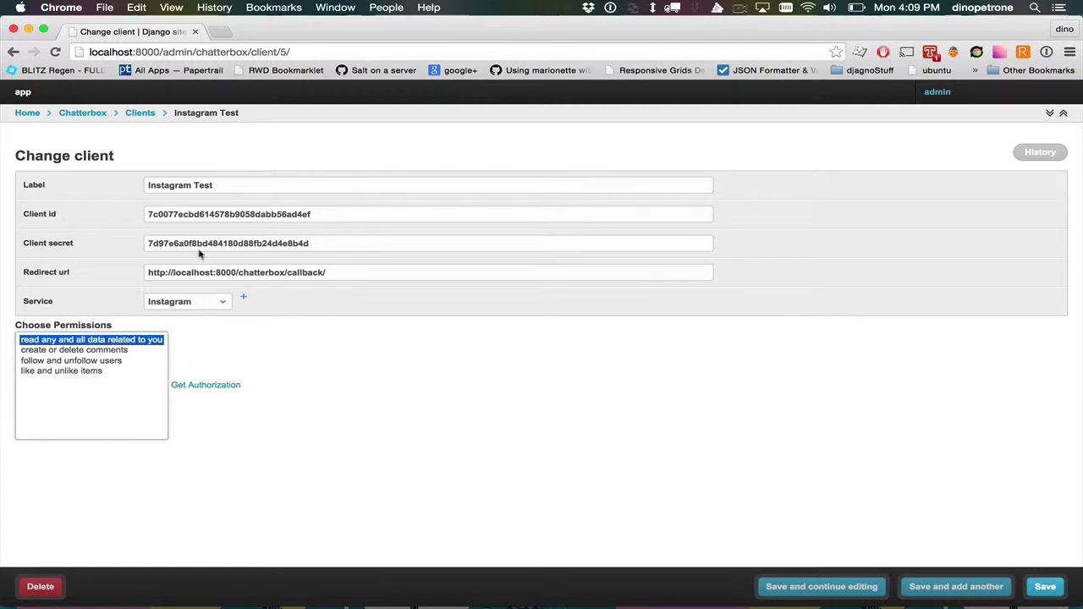
pyautogui.click(207, 386)
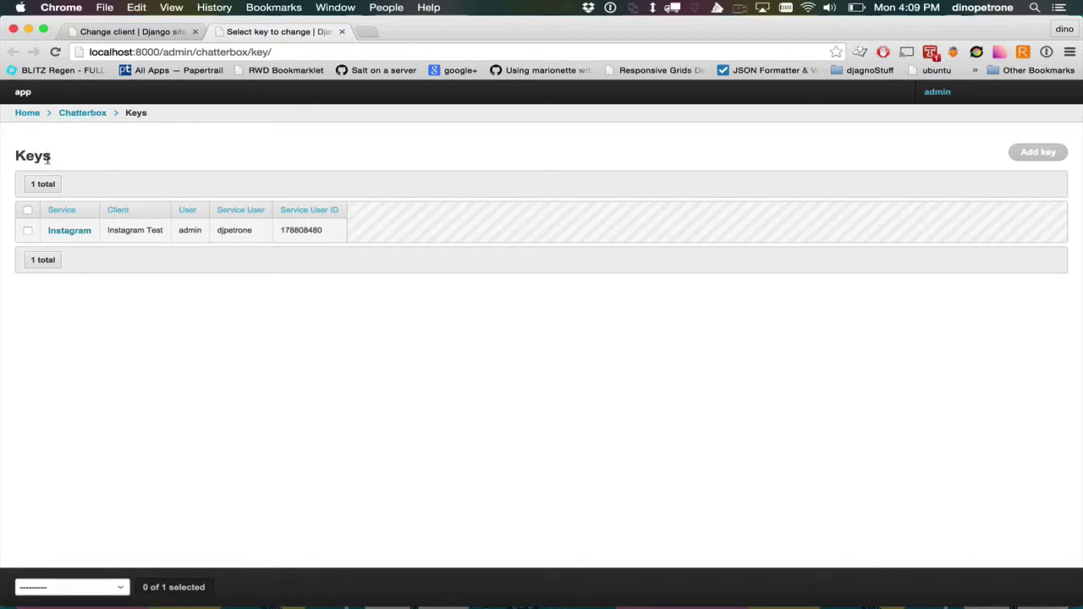
# Open the Instagram key from the Chatterbox key list to review its details
pyautogui.click(86, 116)
pyautogui.click(34, 275)
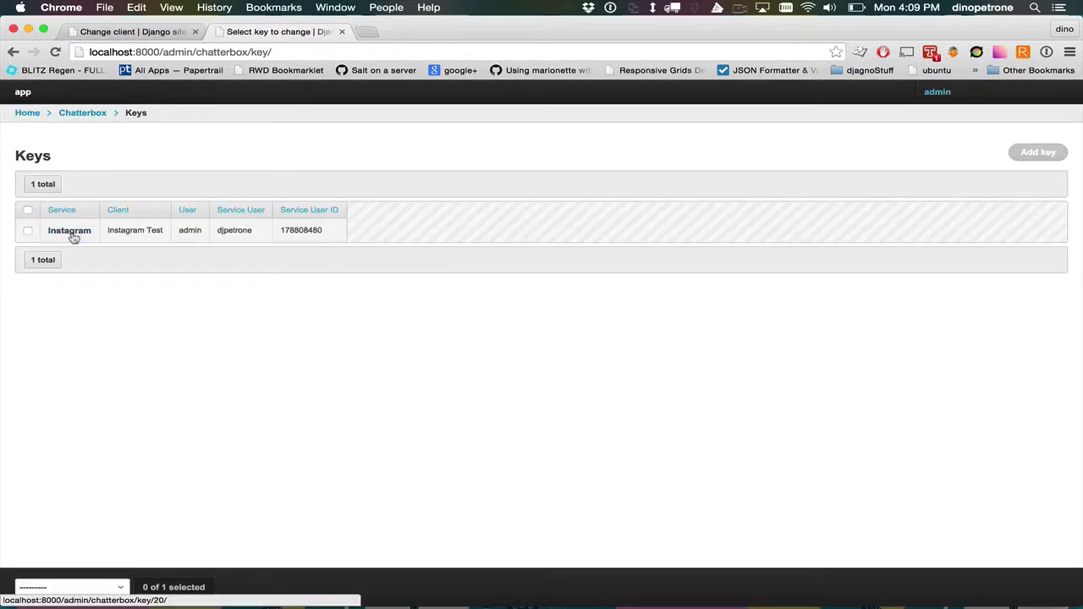
pyautogui.click(66, 234)
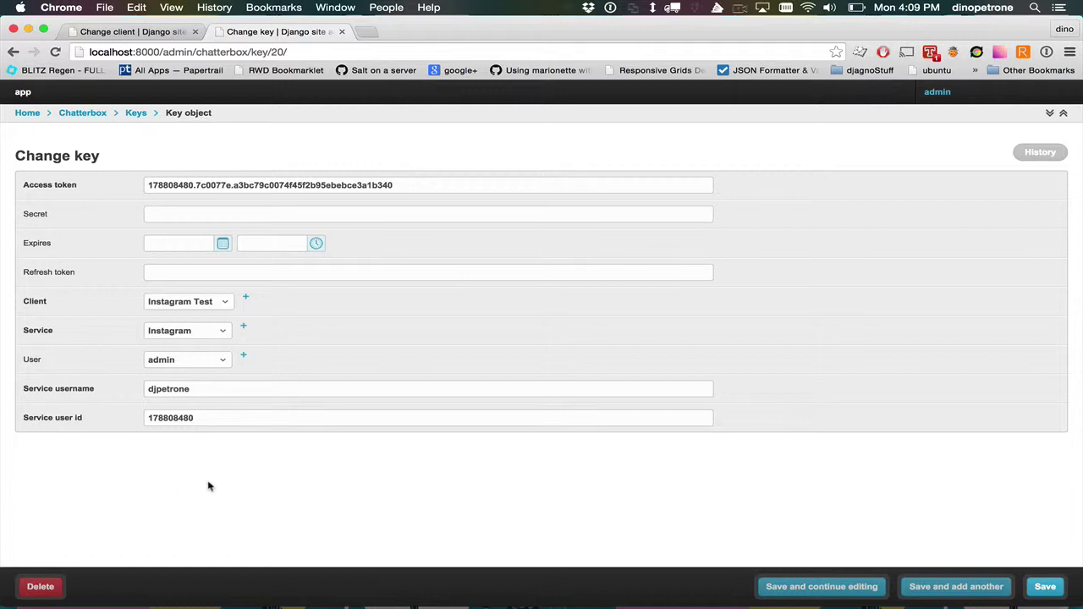
# Start a new Chatterbox job with Instagram as the service and Instagram Tag Search as the collector
pyautogui.click(87, 115)
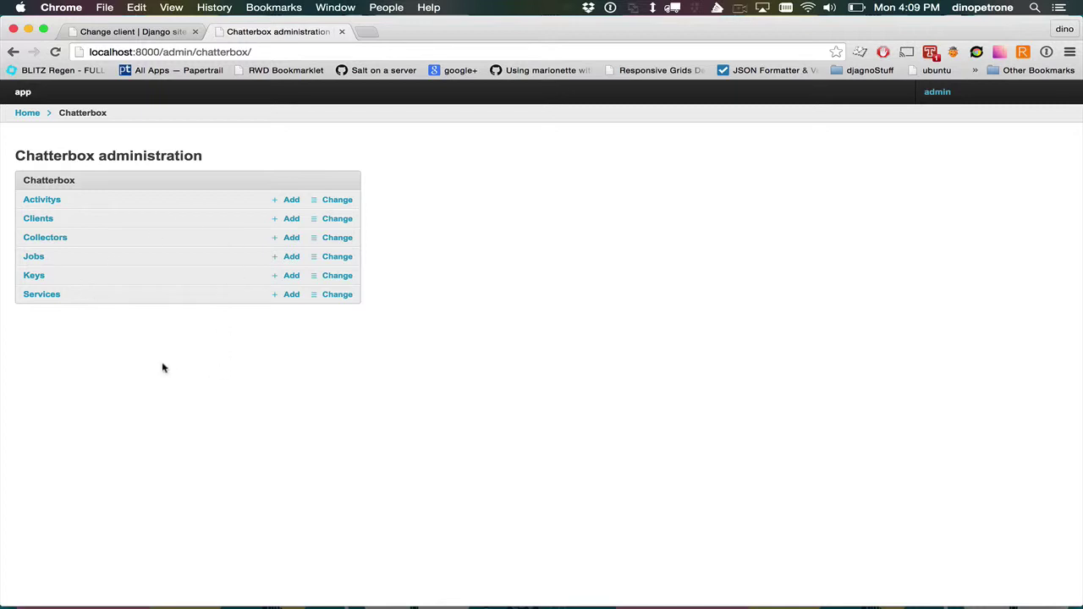
pyautogui.click(34, 257)
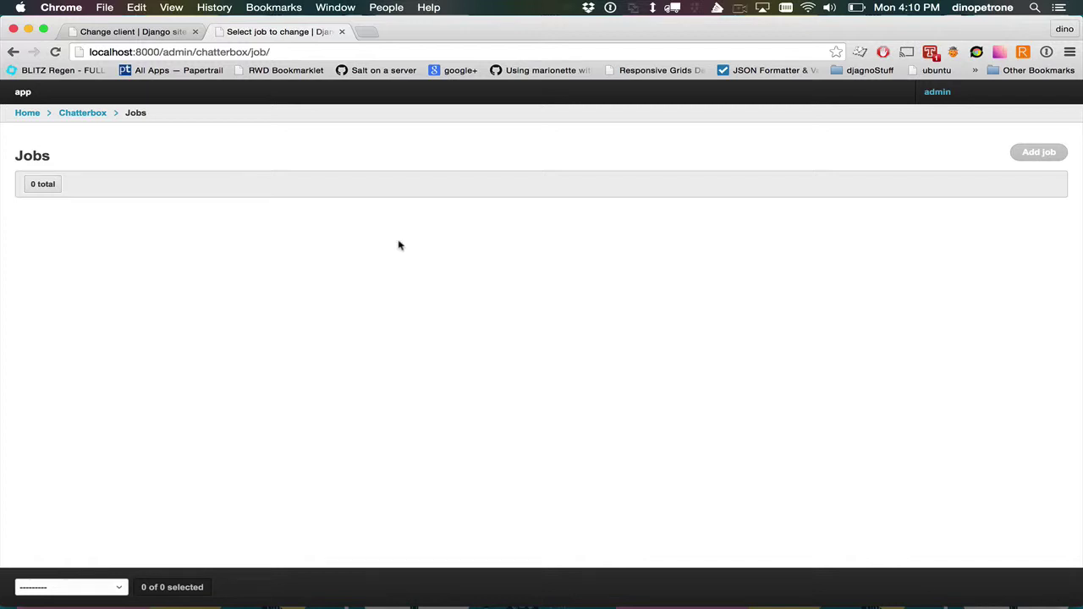
pyautogui.click(1037, 152)
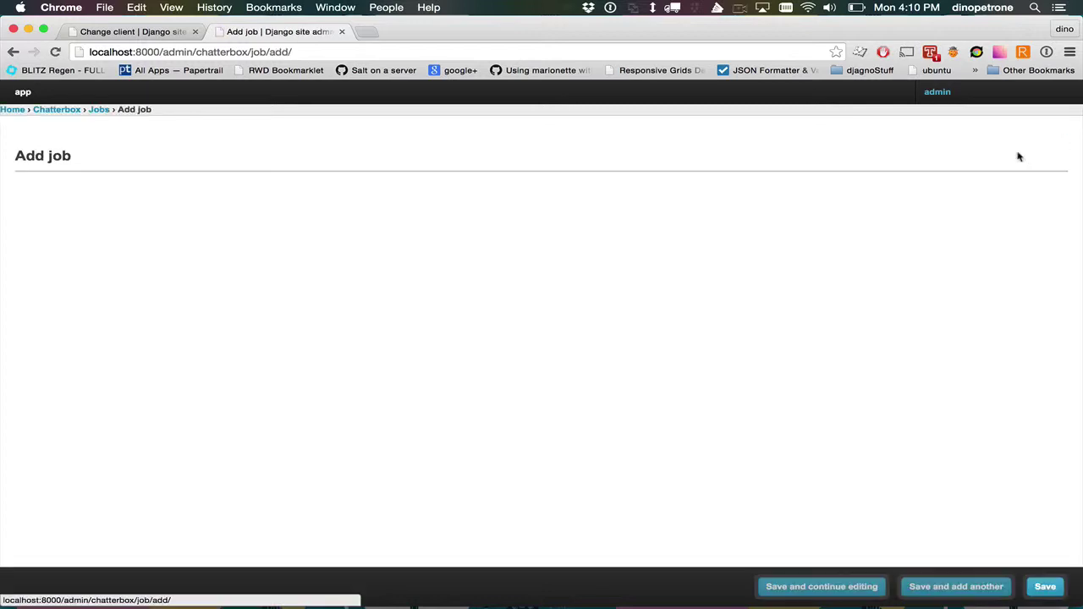
pyautogui.click(194, 185)
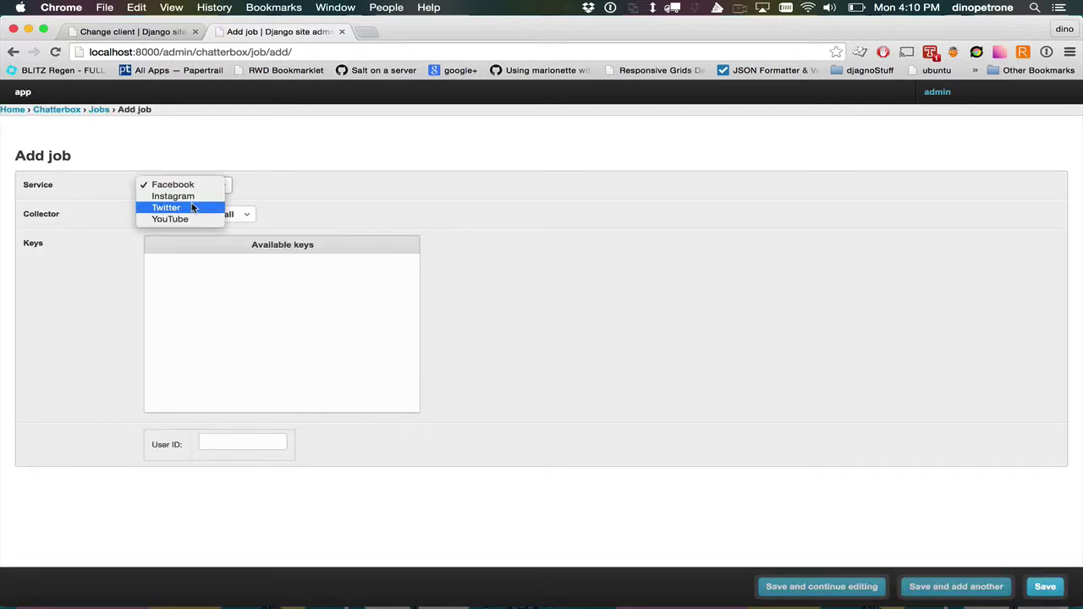
pyautogui.click(194, 197)
pyautogui.click(201, 216)
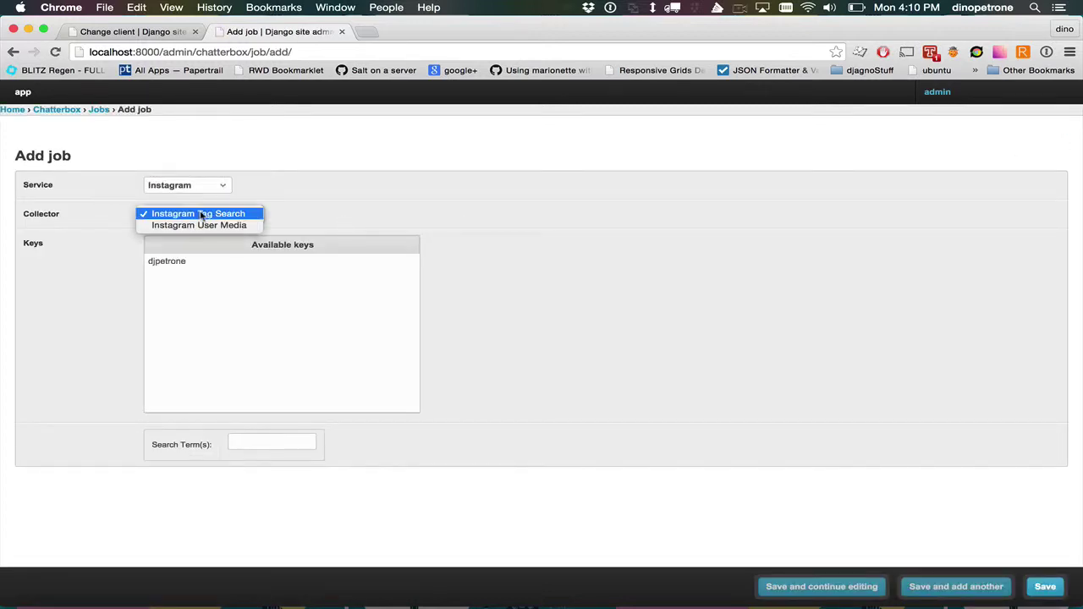
pyautogui.click(225, 216)
# Assign the available Instagram key to the job, set its search term to "cheese", and save the job
pyautogui.click(180, 263)
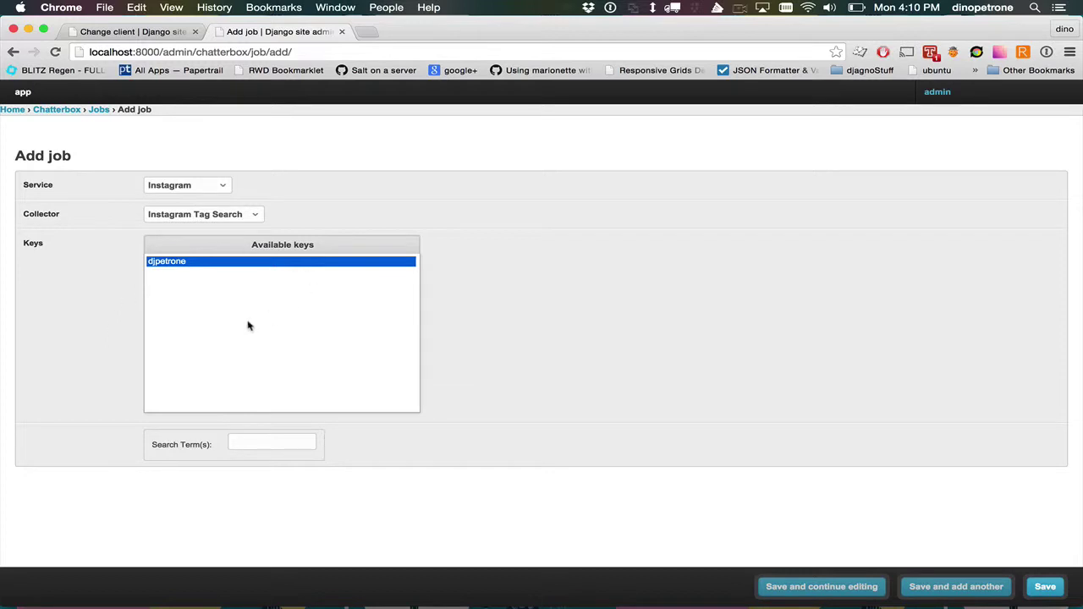
pyautogui.click(259, 440)
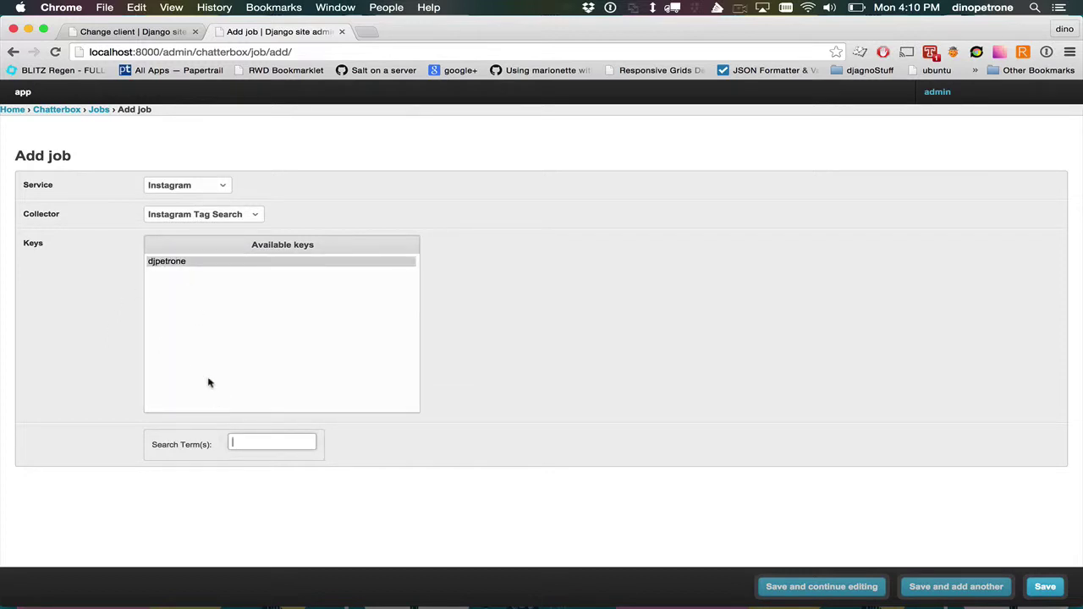
pyautogui.write('cheese')
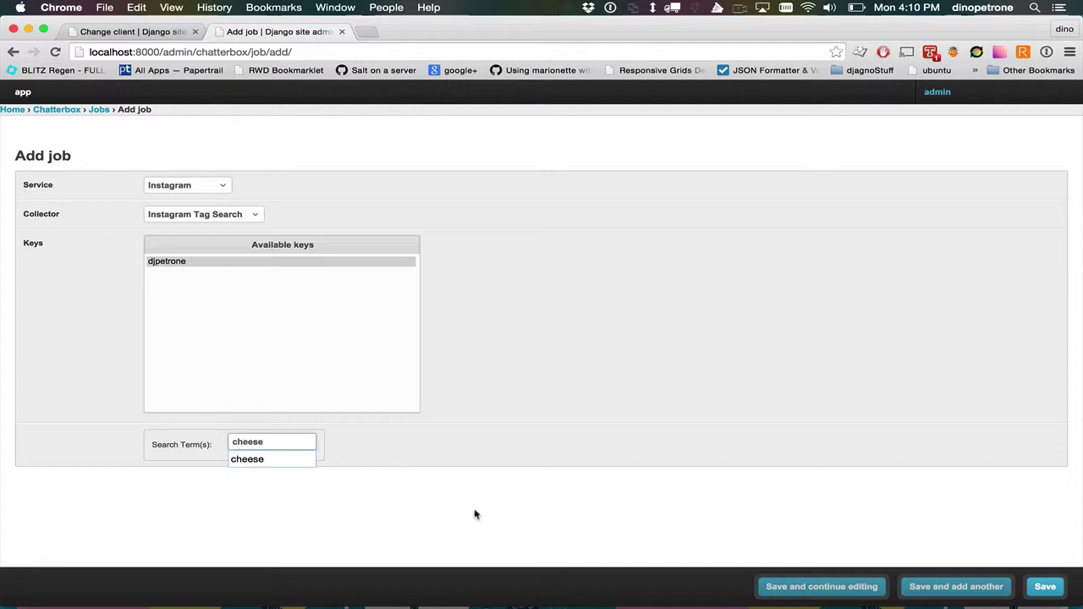
pyautogui.click(1044, 586)
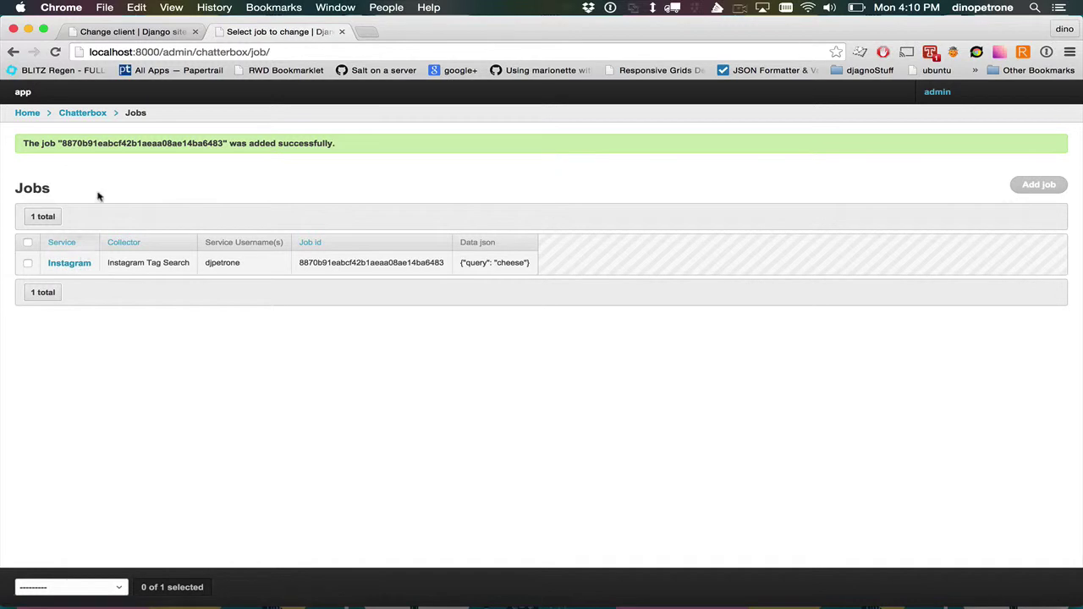
# Review the list of Chatterbox collectors and return to the Chatterbox administration overview
pyautogui.click(88, 113)
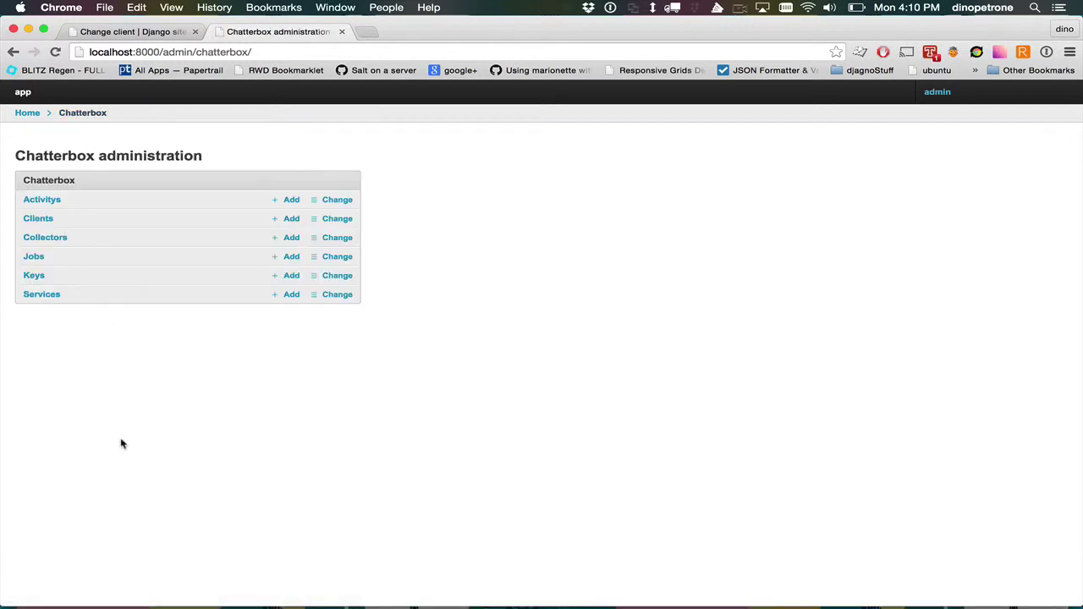
pyautogui.click(40, 241)
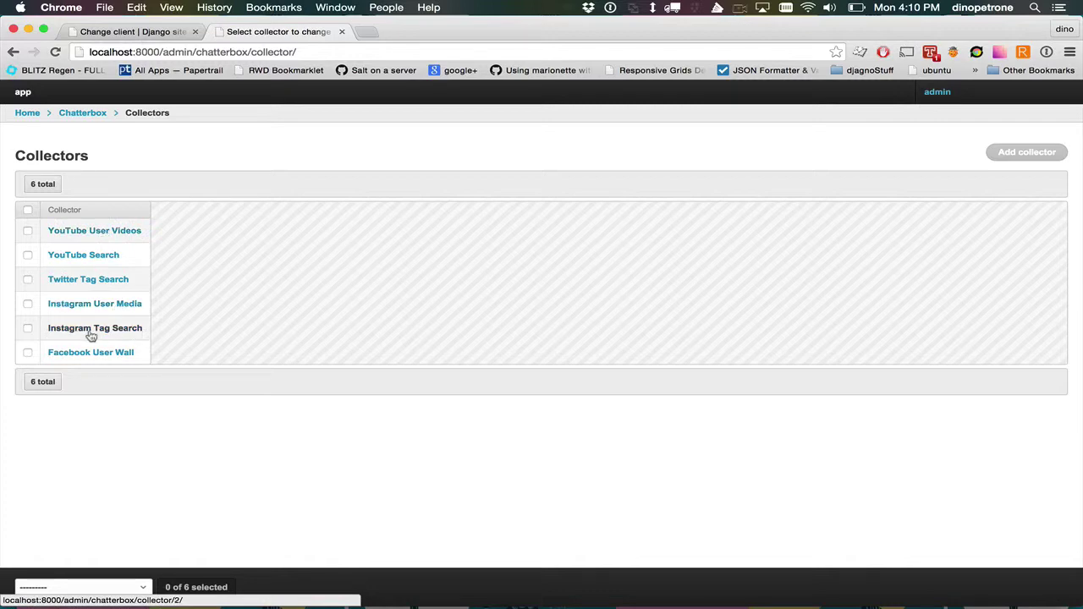
pyautogui.click(84, 115)
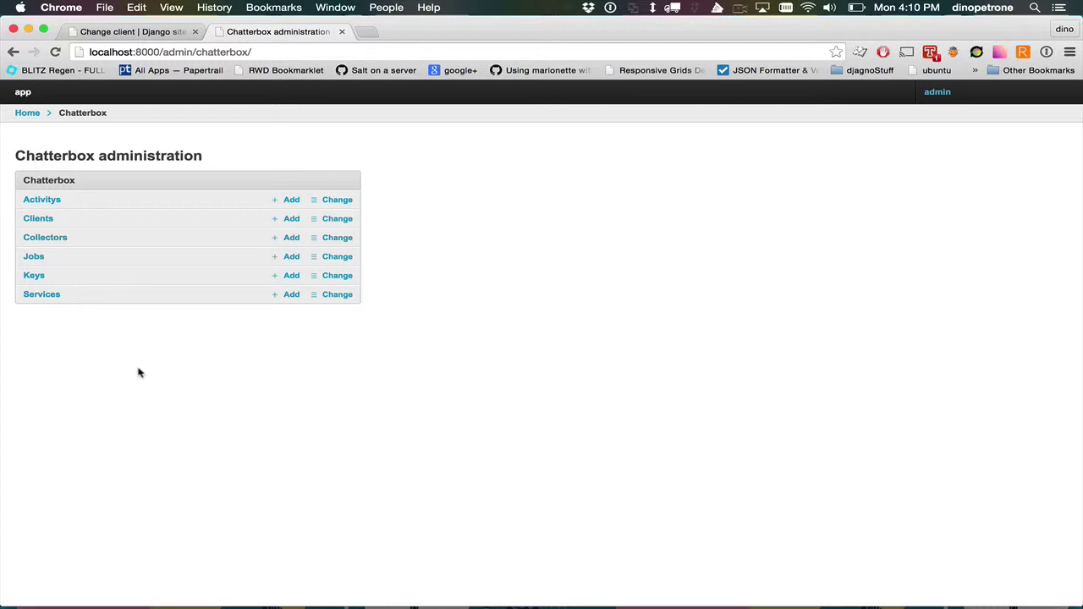
# Return to the site administration home, switch to the Terminal, and start the Django shell with ./manage.py shell
pyautogui.click(28, 116)
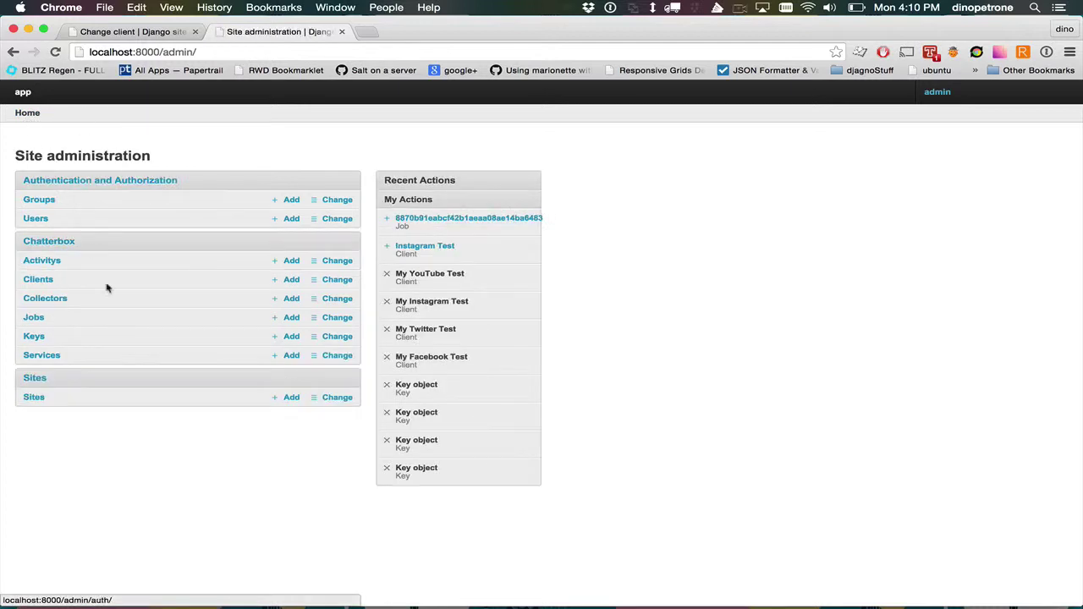
pyautogui.hotkey('ctrl', '`')
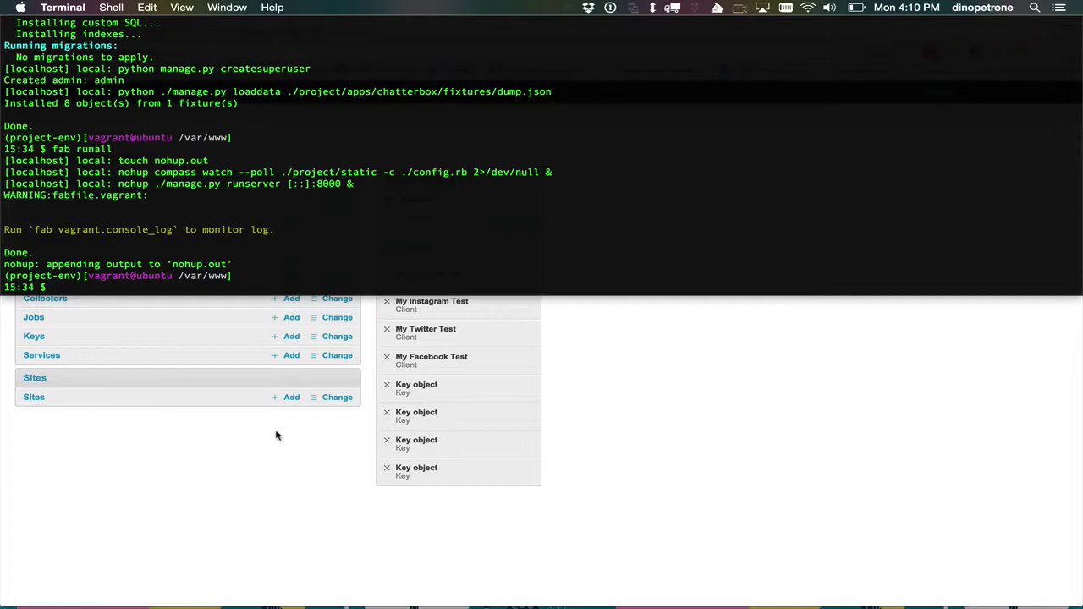
pyautogui.hotkey('ctrl', '`')
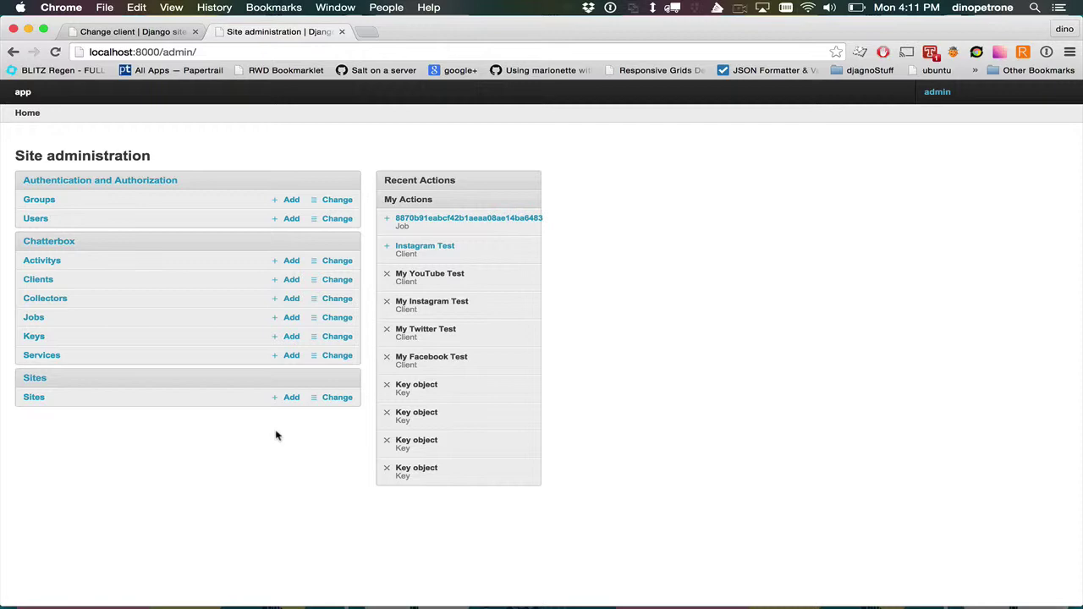
pyautogui.hotkey('ctrl', '`')
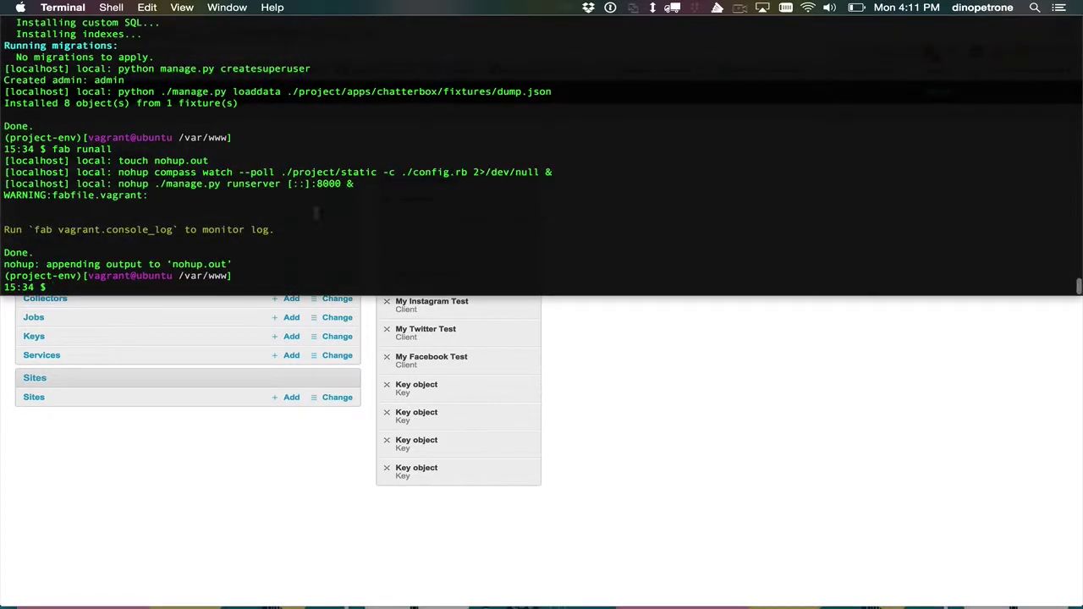
pyautogui.write('./manage.py shell')
pyautogui.press('Return')
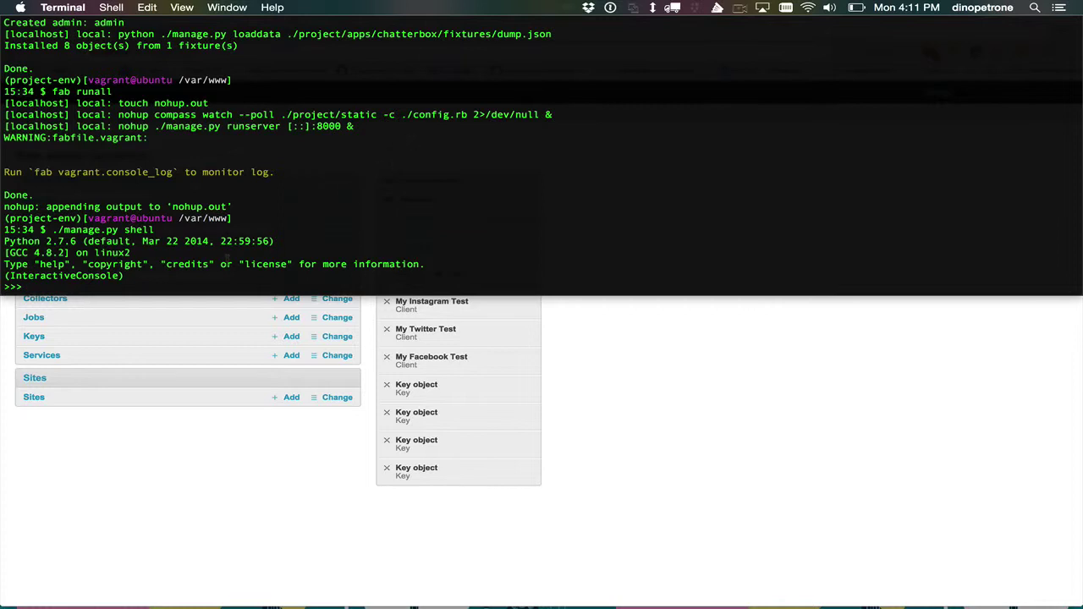
# Import the Job model from chatterbox.models in the Django shell
pyautogui.write('from chatterbox i')
pyautogui.press('BackSpace')
pyautogui.press('BackSpace')
pyautogui.write('.models import')
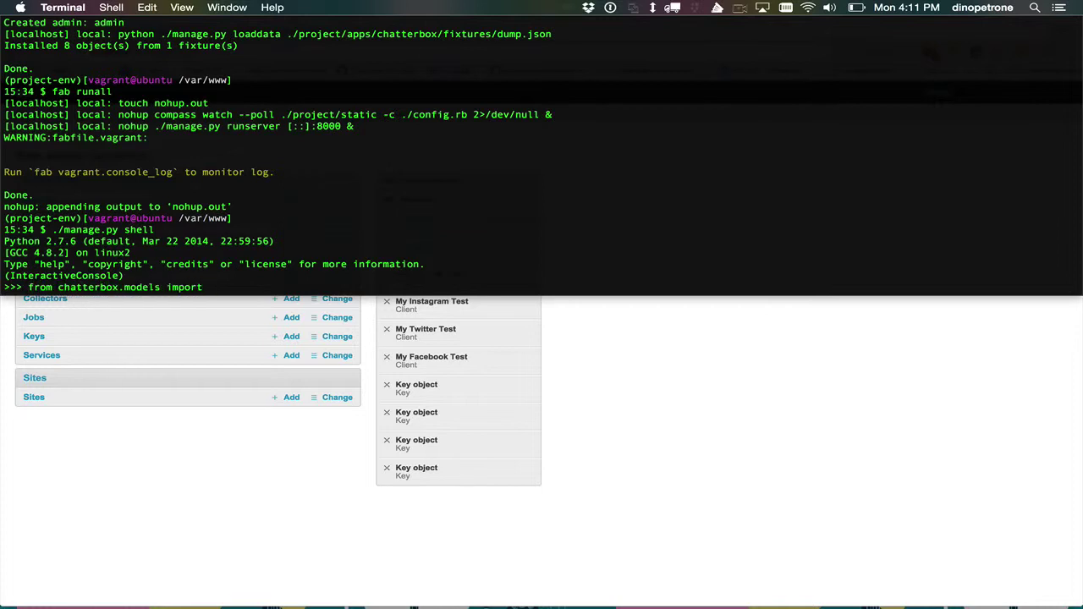
pyautogui.write(' Job')
pyautogui.press('Return')
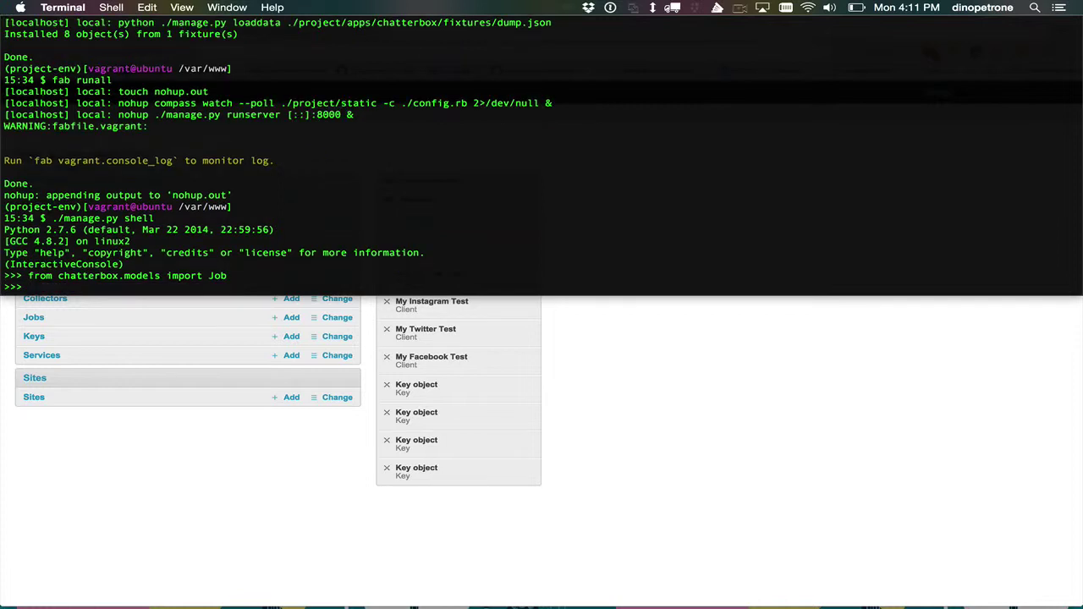
# Store all Job objects in a variable named jobs and print it
pyautogui.write('jobs = Job.objects.all()')
pyautogui.press('Return')
pyautogui.write('jobs')
pyautogui.press('Return')
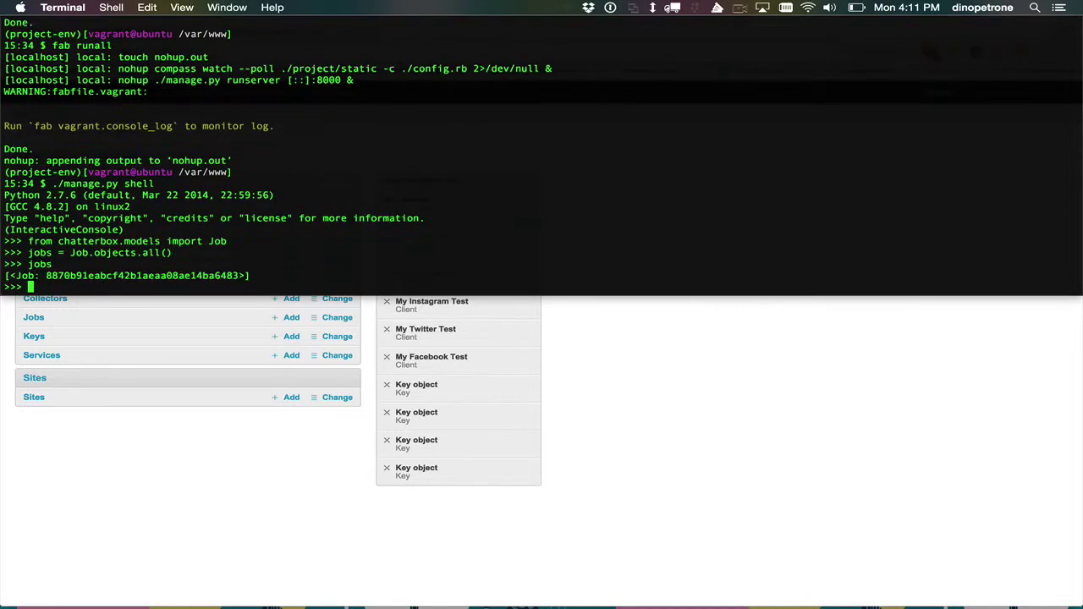
# Assign the first entry, jobs[0], to a variable named job and print it
pyautogui.write('job = jobs[0]')
pyautogui.press('Return')
pyautogui.write('job')
pyautogui.press('Return')
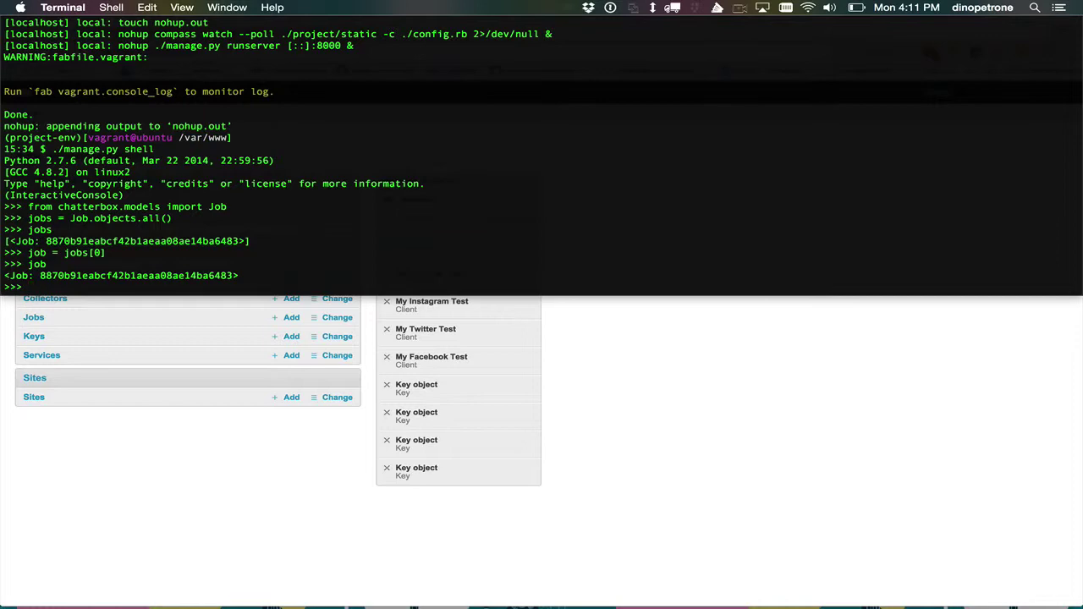
# Check the saved job in the browser's Chatterbox job list, and execute it from the Terminal's Django shell with job.run()
pyautogui.click(188, 468)
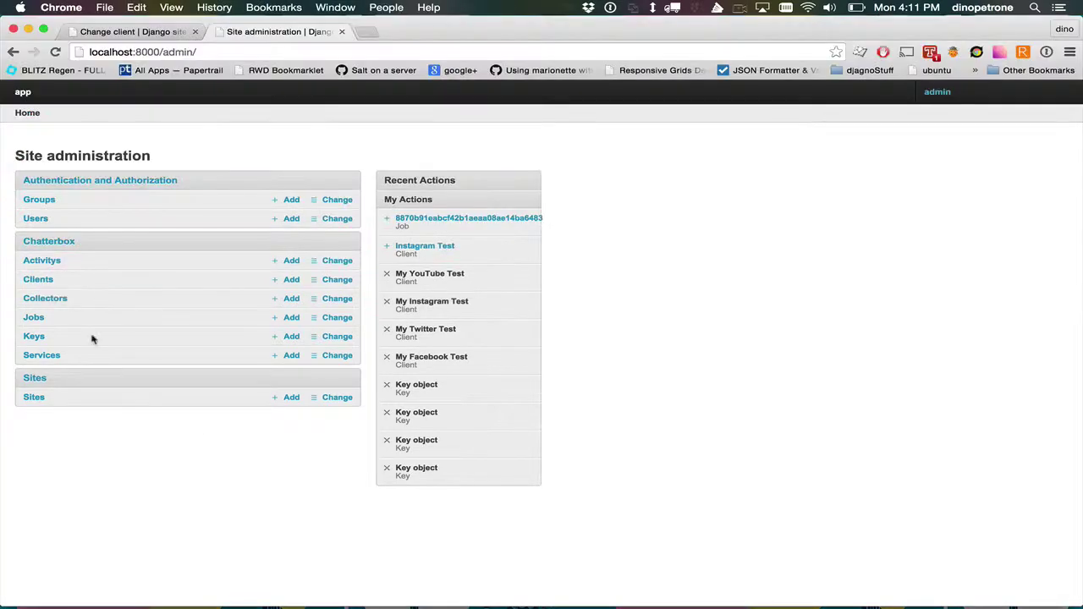
pyautogui.click(35, 319)
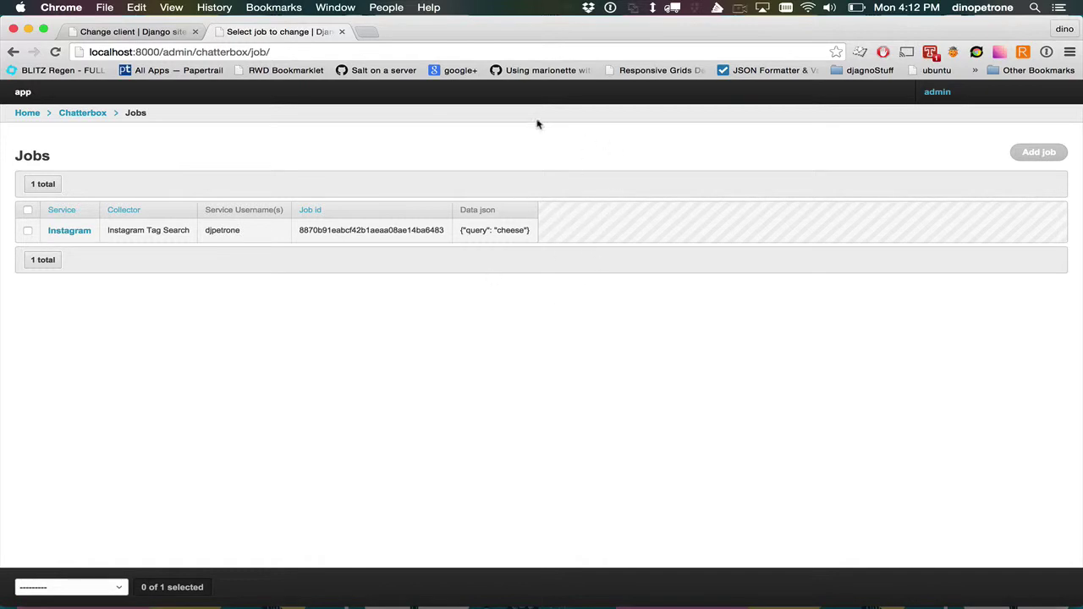
pyautogui.hotkey('ctrl', '`')
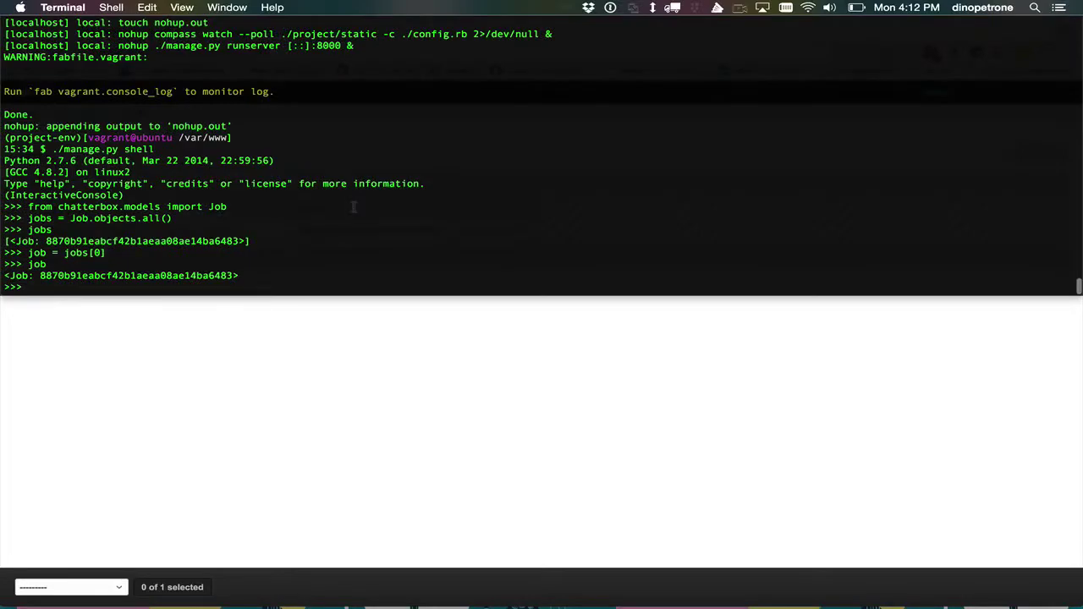
pyautogui.write('job.run()')
pyautogui.press('Return')
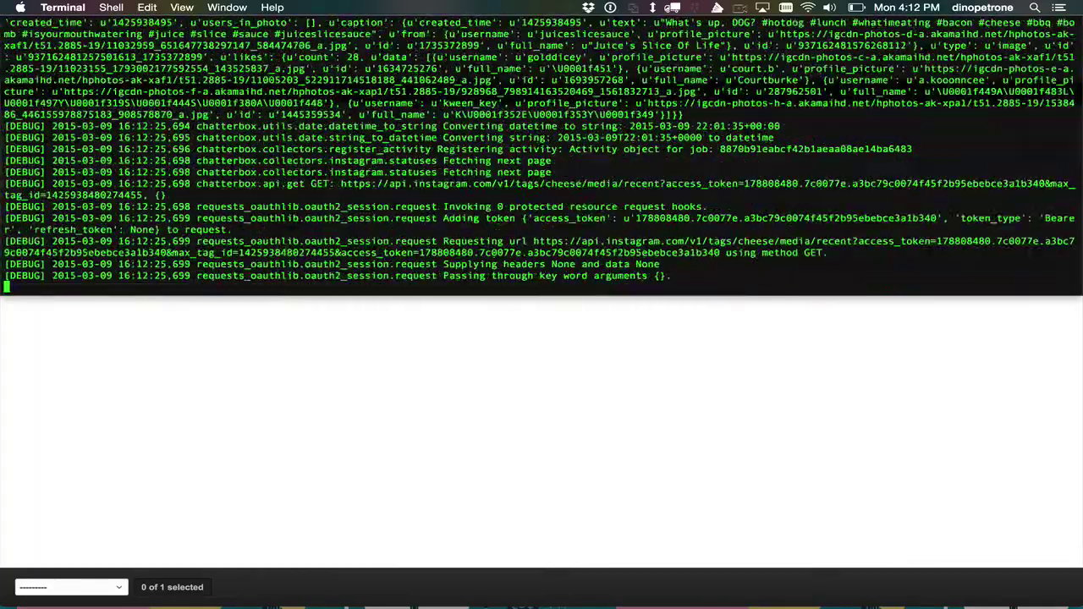
# Switch back to the browser and open the Chatterbox activity list to review the collected Instagram posts
pyautogui.click(346, 381)
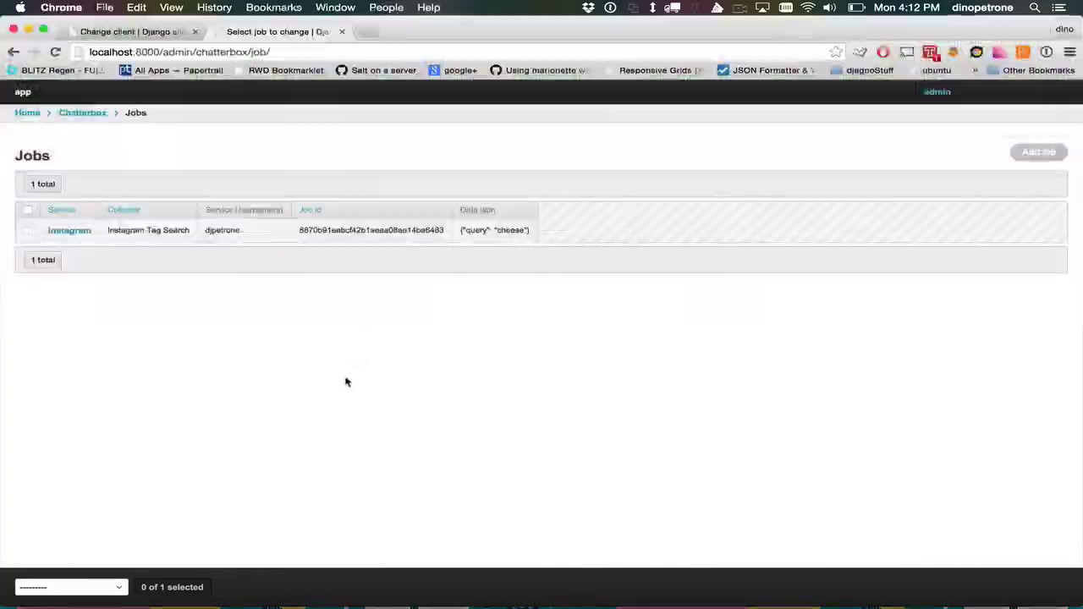
pyautogui.click(34, 114)
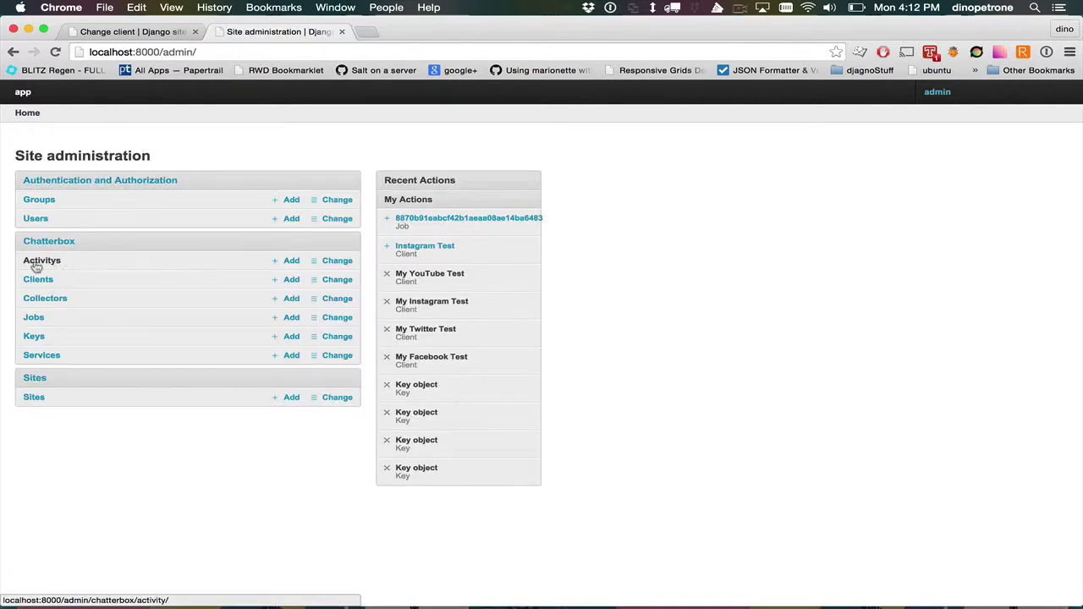
pyautogui.click(38, 264)
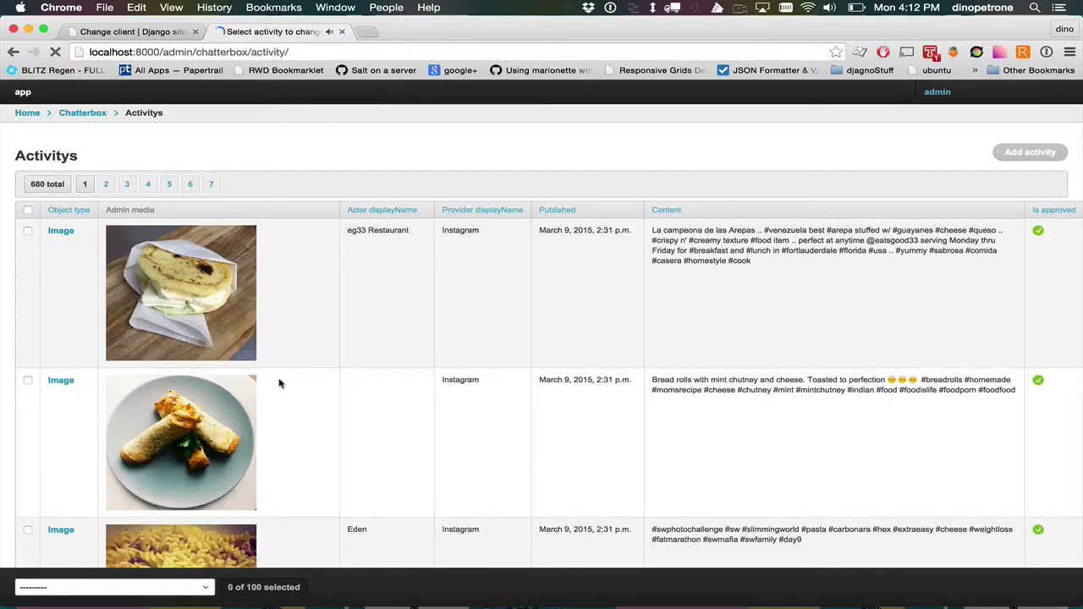